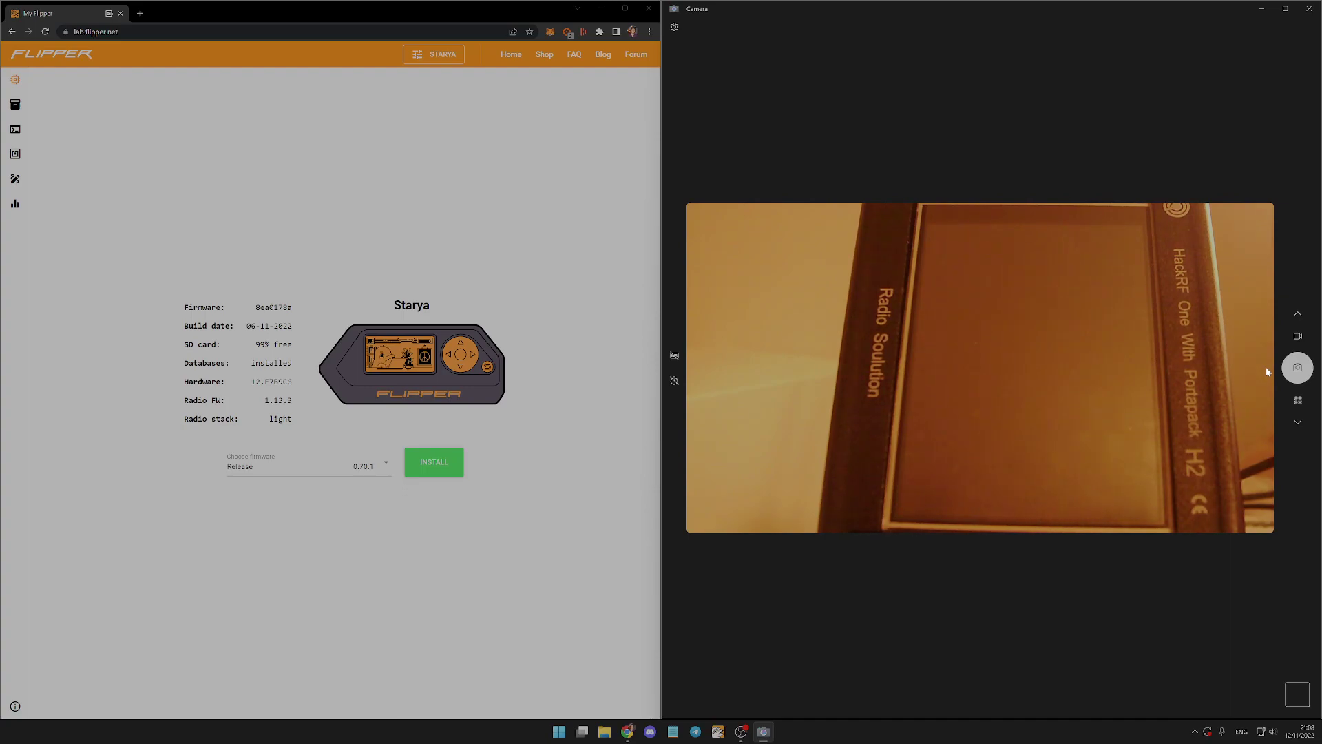
- Open the Flipper Lab CLI and run 'subghz' to list chat, tx, rx and decode_raw
click(96, 31)
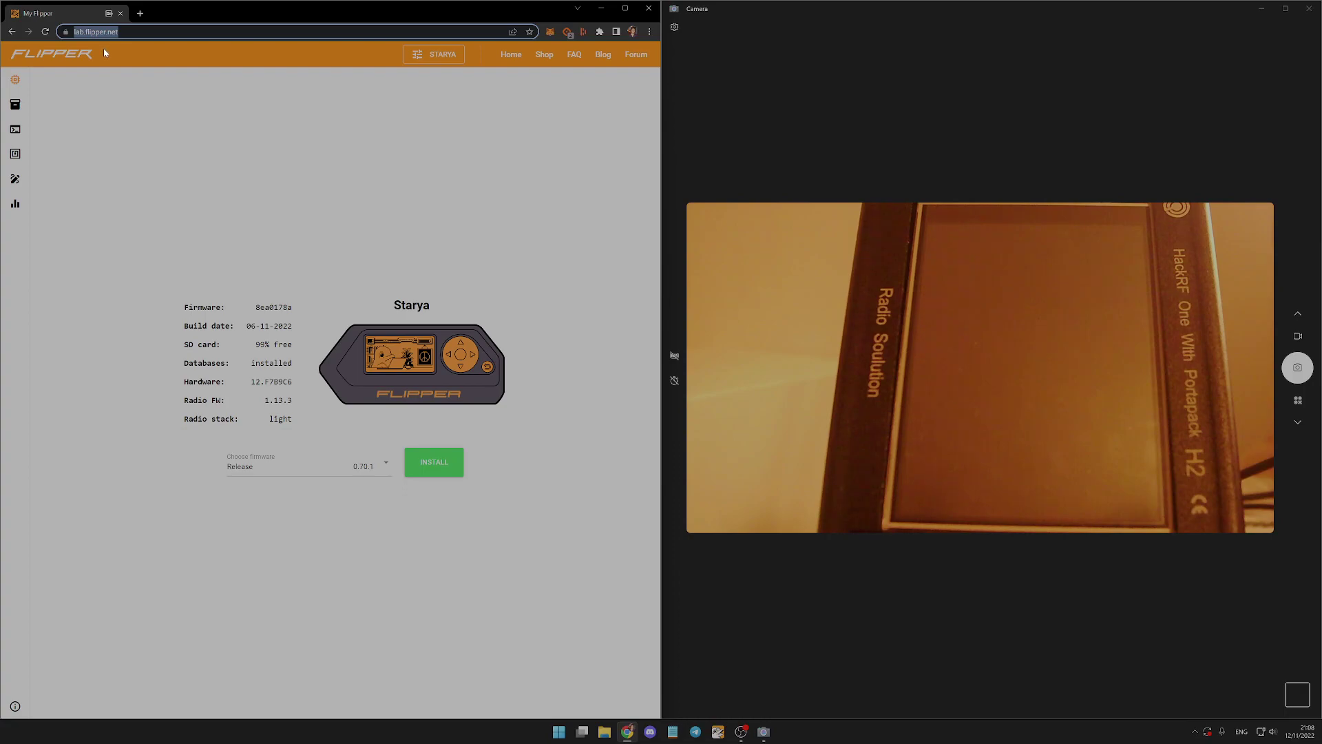
mouse_move(20, 124)
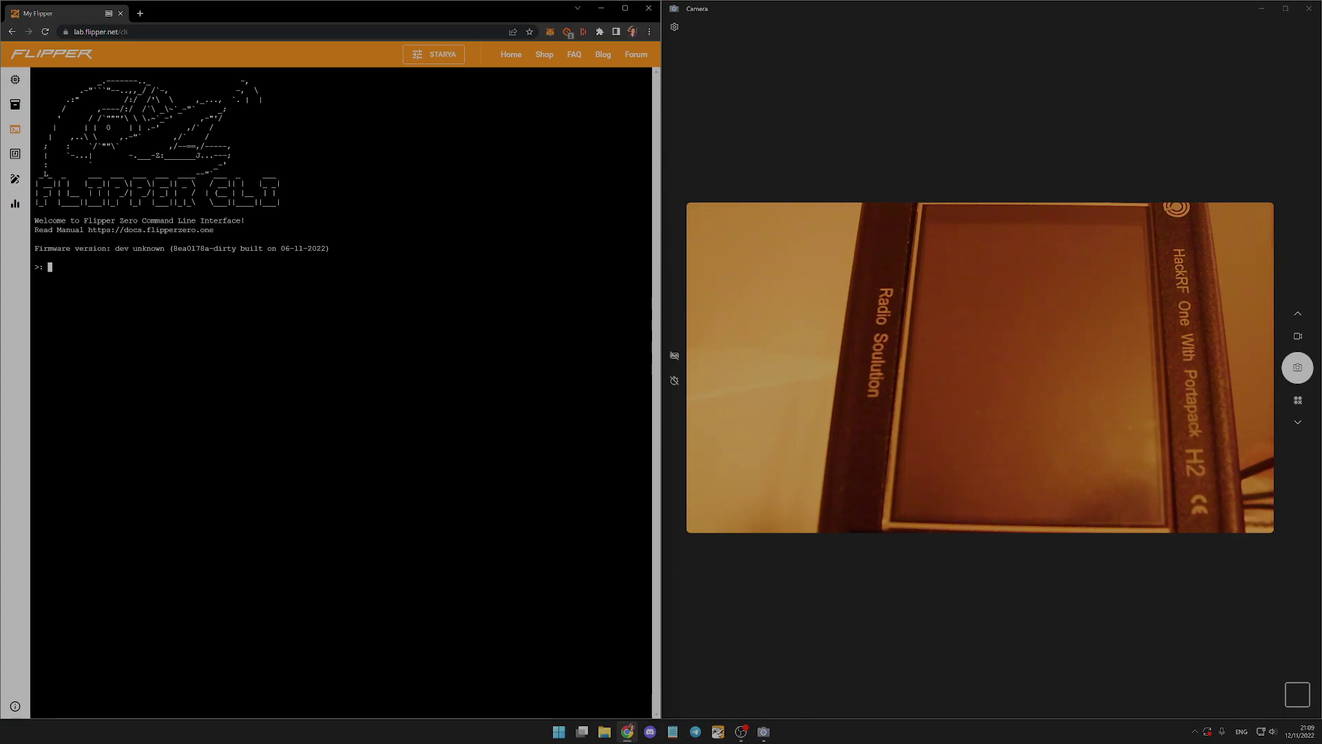
text(sub)
key(Tab)
key(Return)
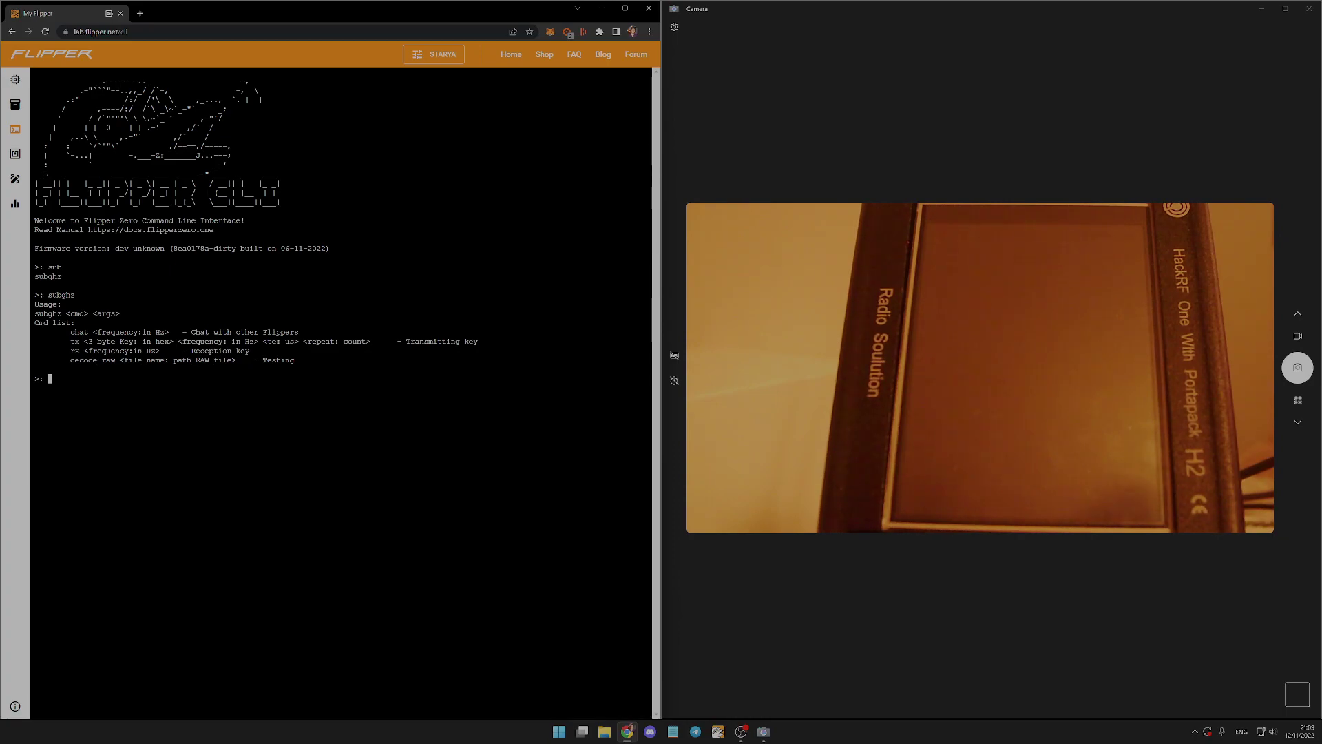
- Start 'subghz chat 433000000' to chat at 433 MHz
text(su)
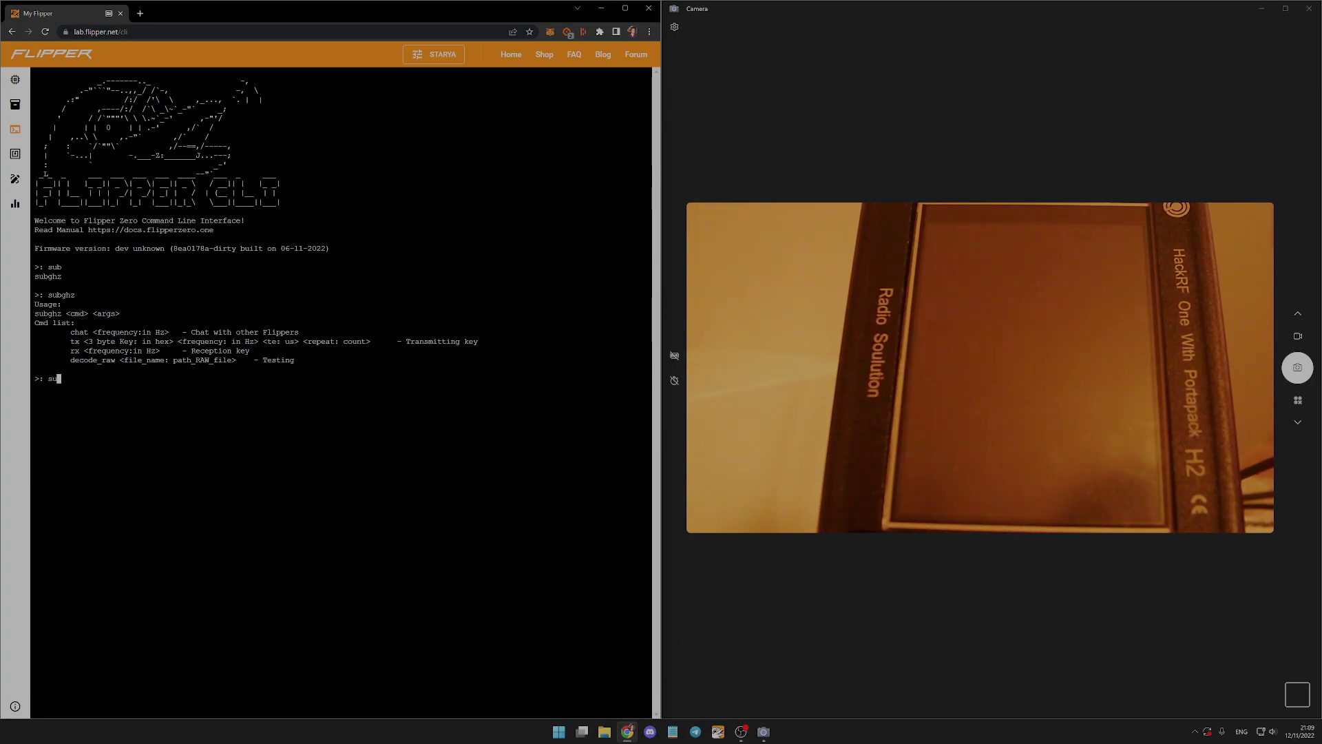
text(bghz)
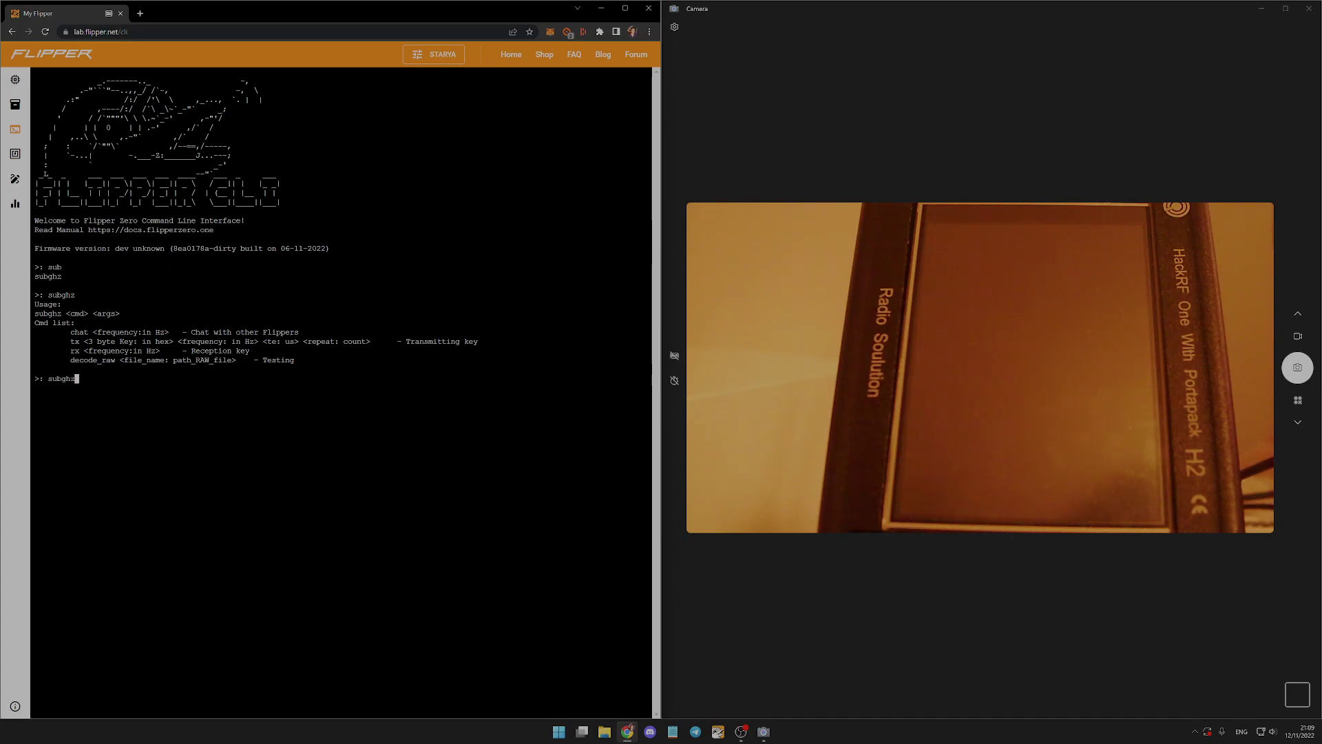
text( chat)
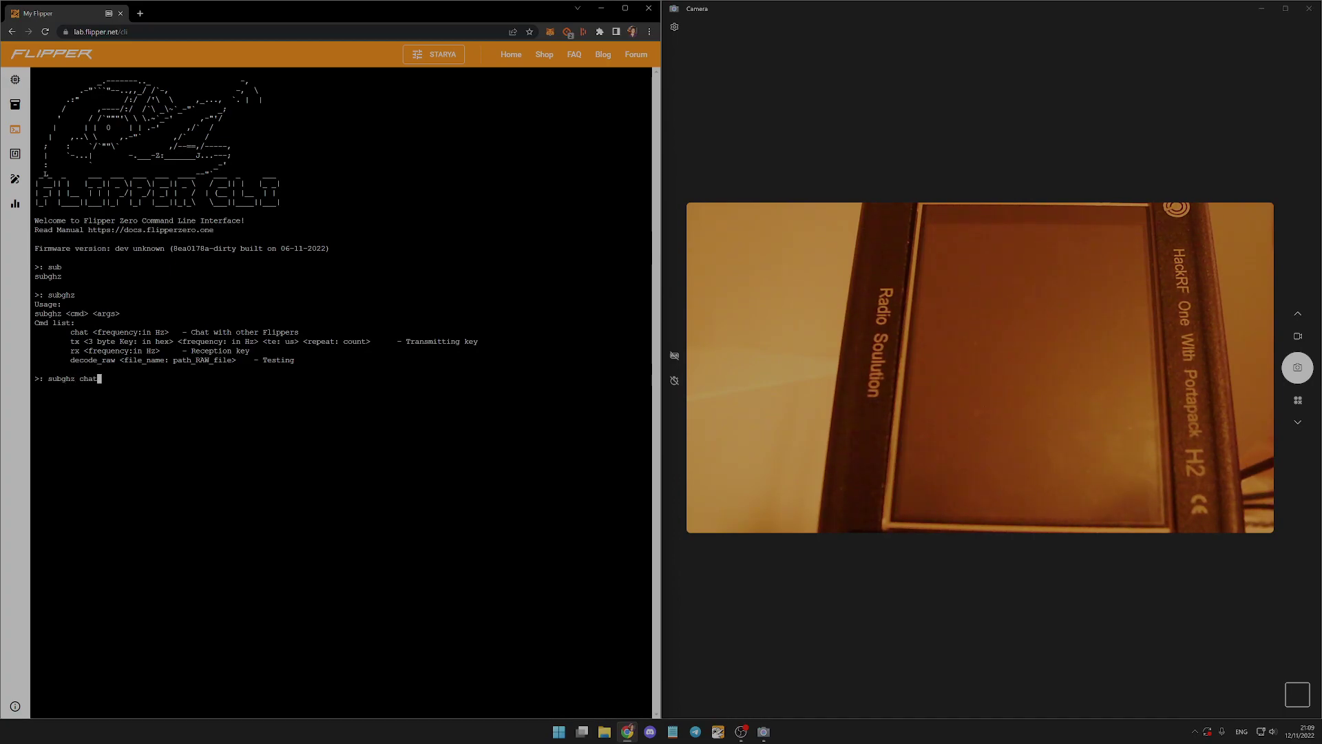
text( 433)
text(000)
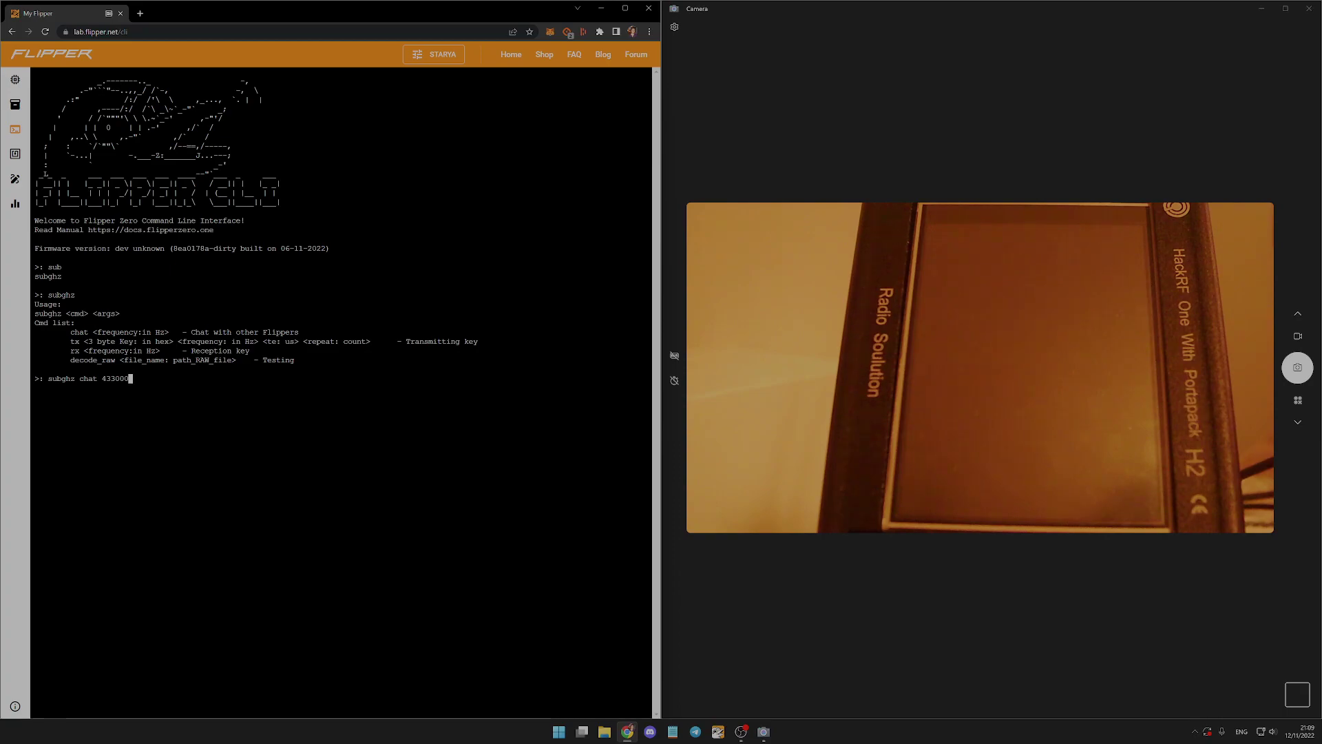
text(000)
key(Left)
key(Left)
key(Return)
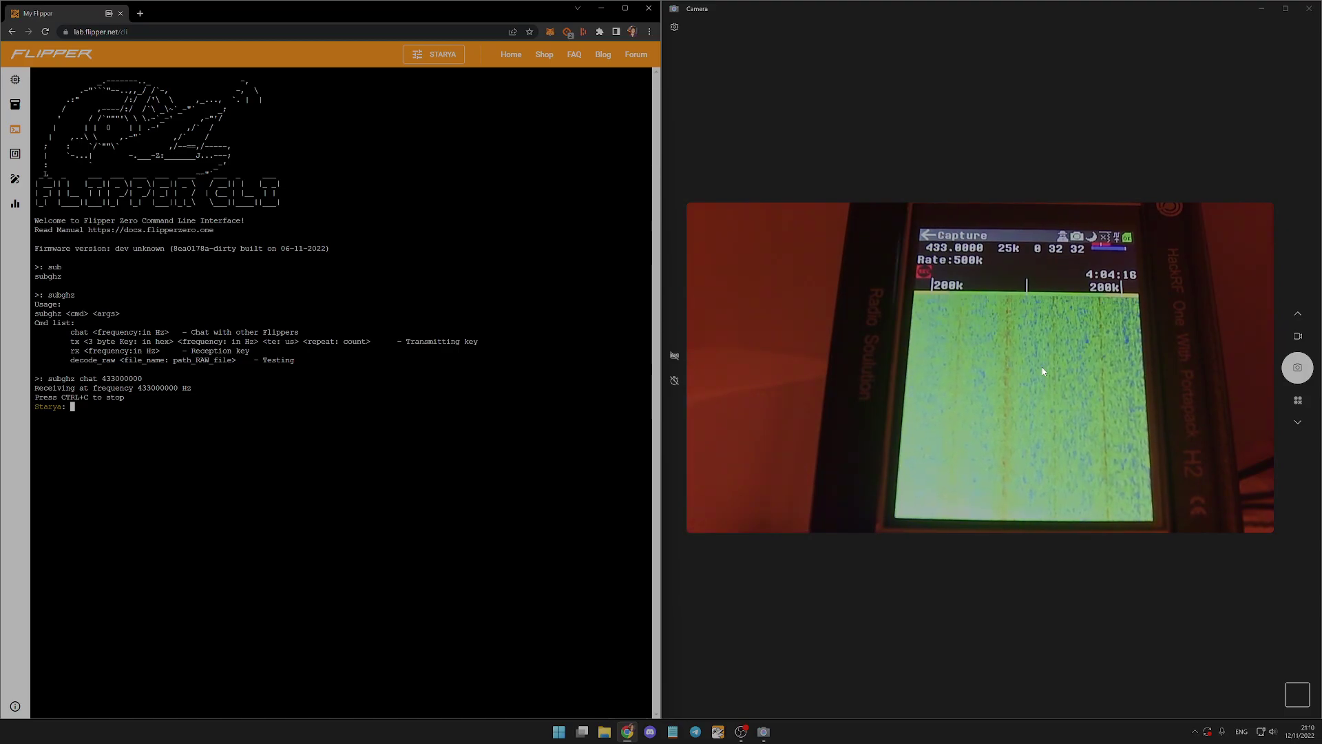
- Send 'Hello' in the chat, then type 'Hello world !!!' at the next prompt
text(Hello)
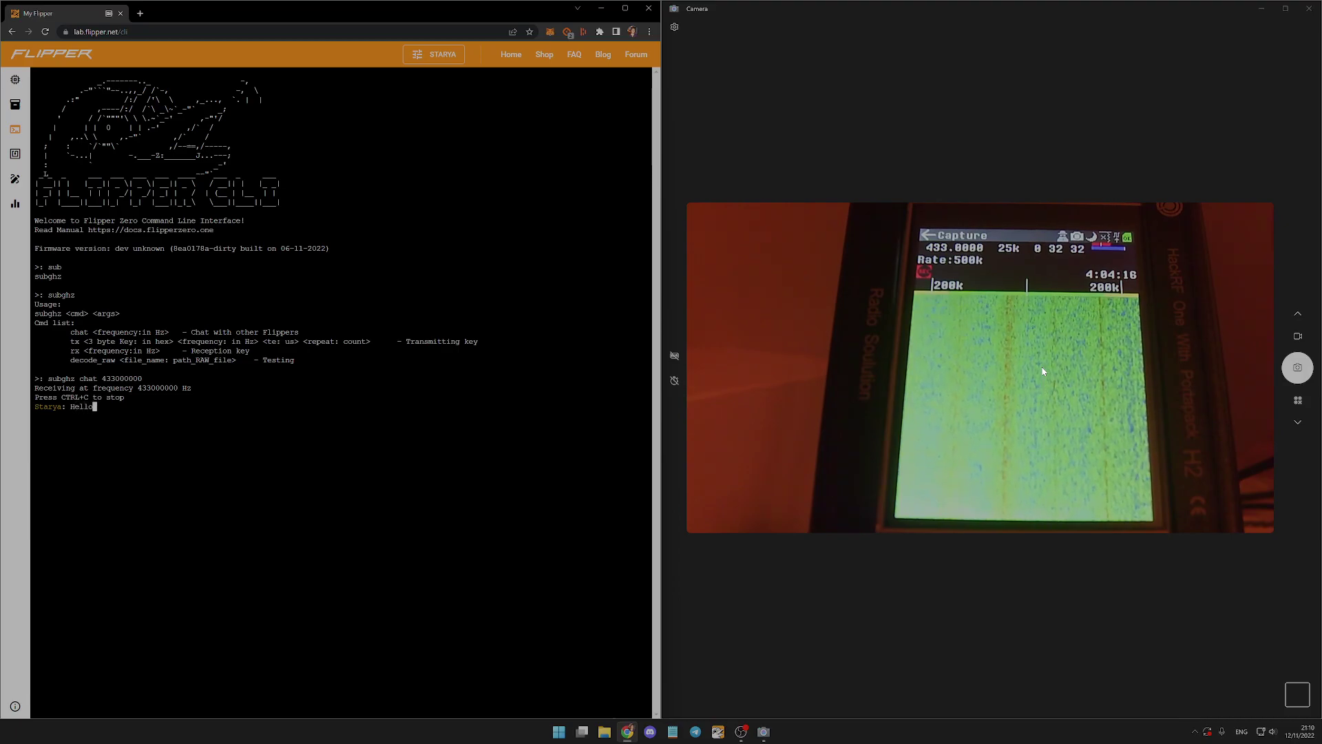
key(Return)
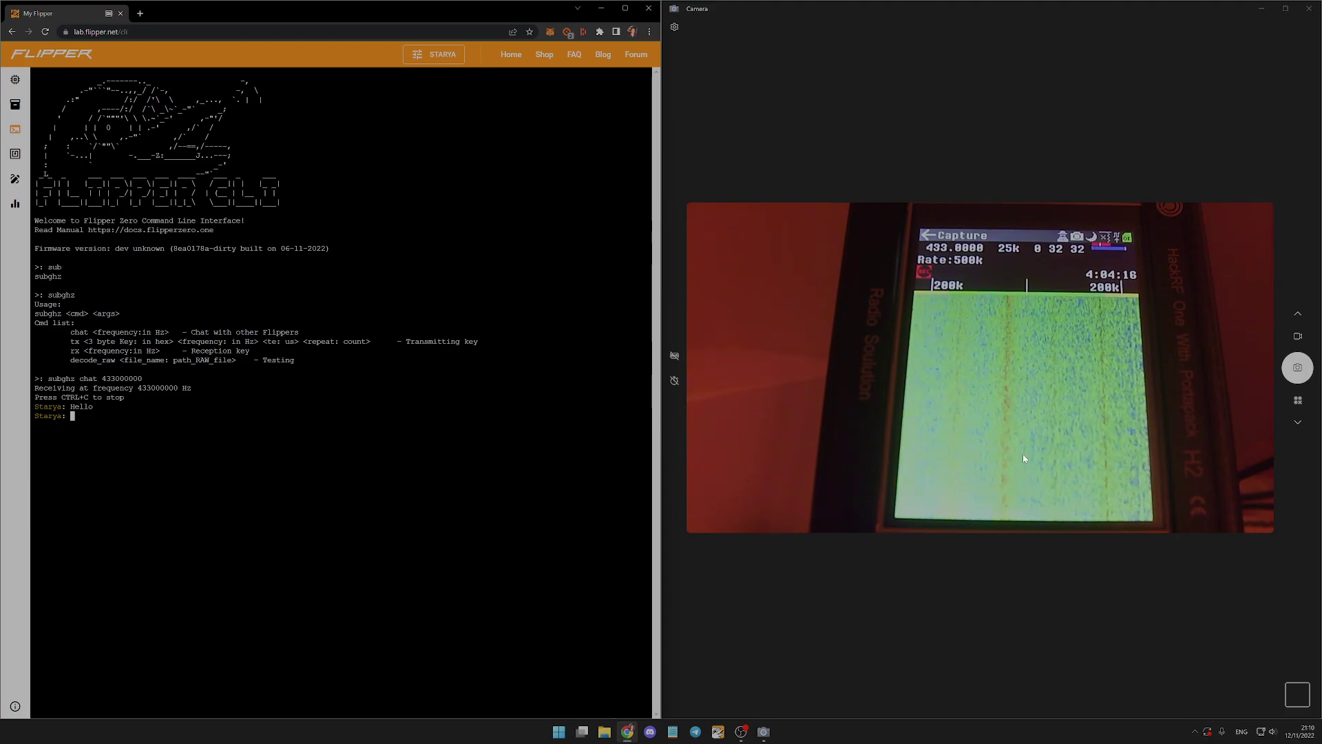
text(Hello)
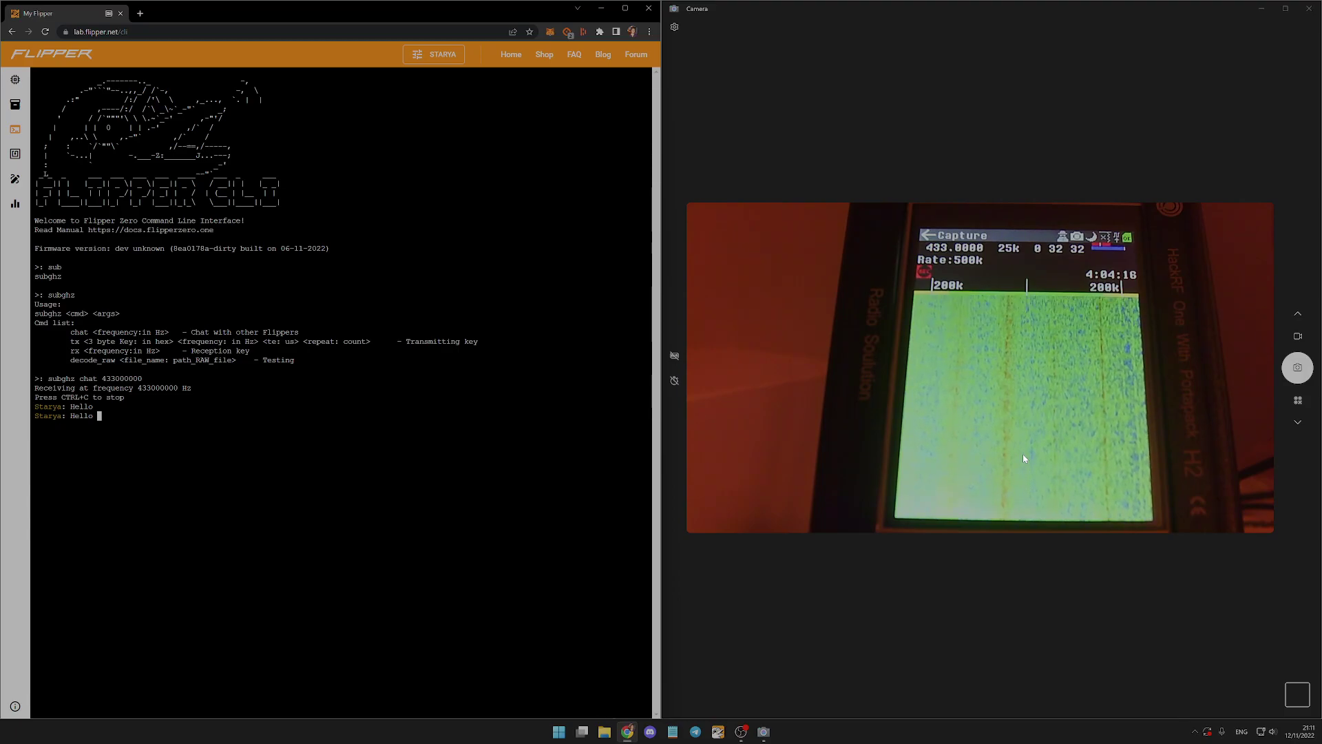
text(world)
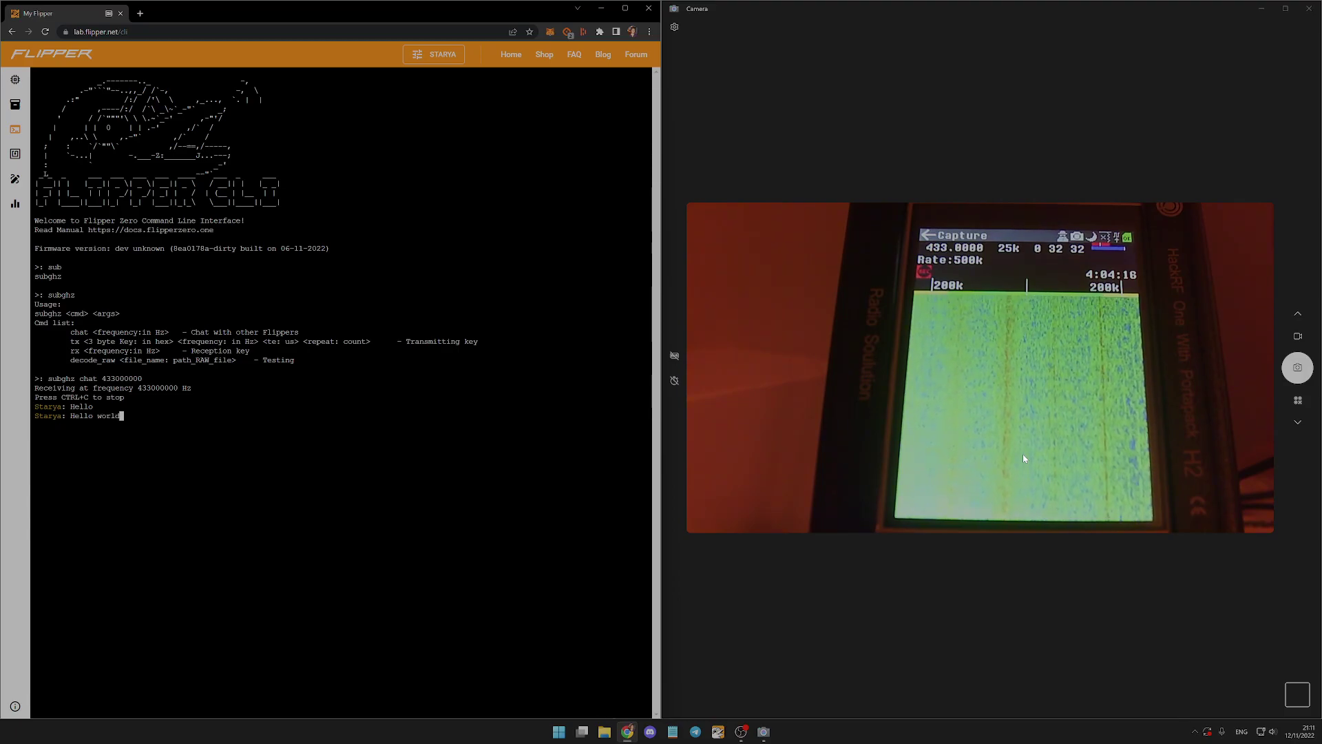
text( !!!)
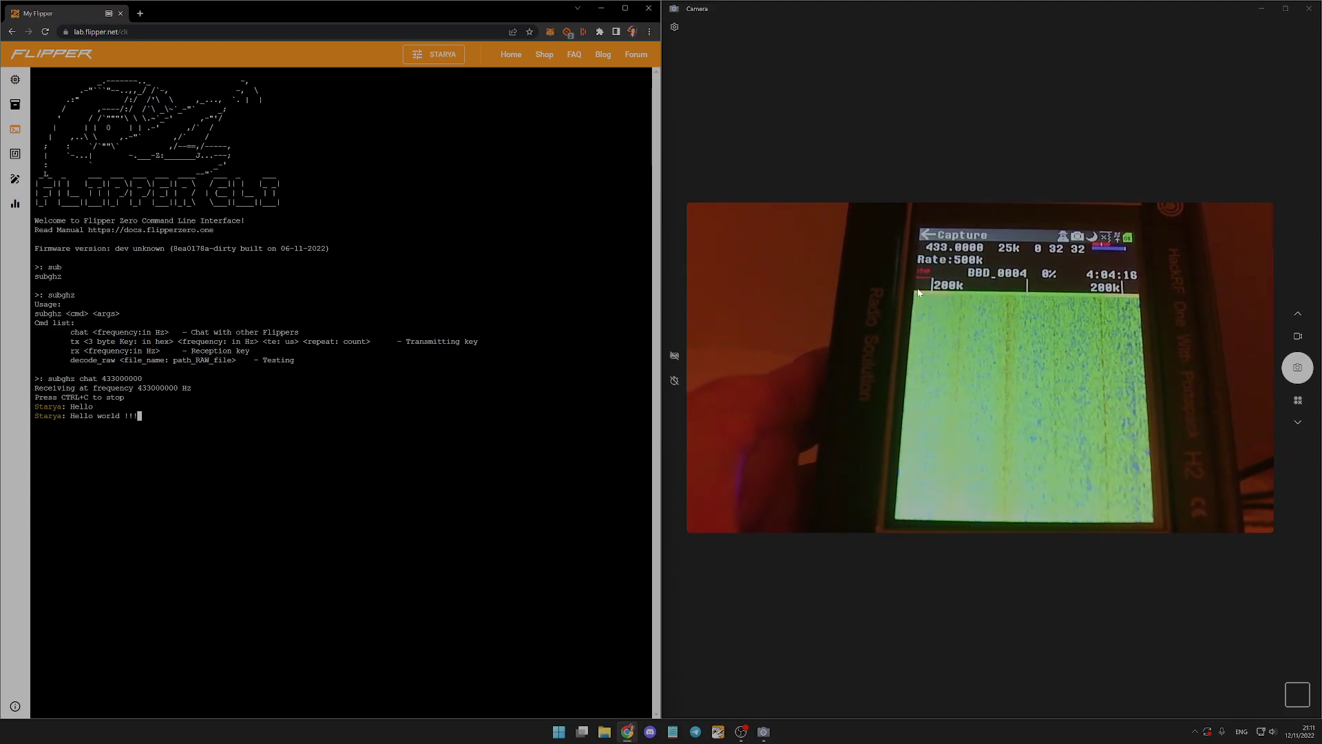
- Send the typed 'Hello world !!!' message in the subghz chat
key(Return)
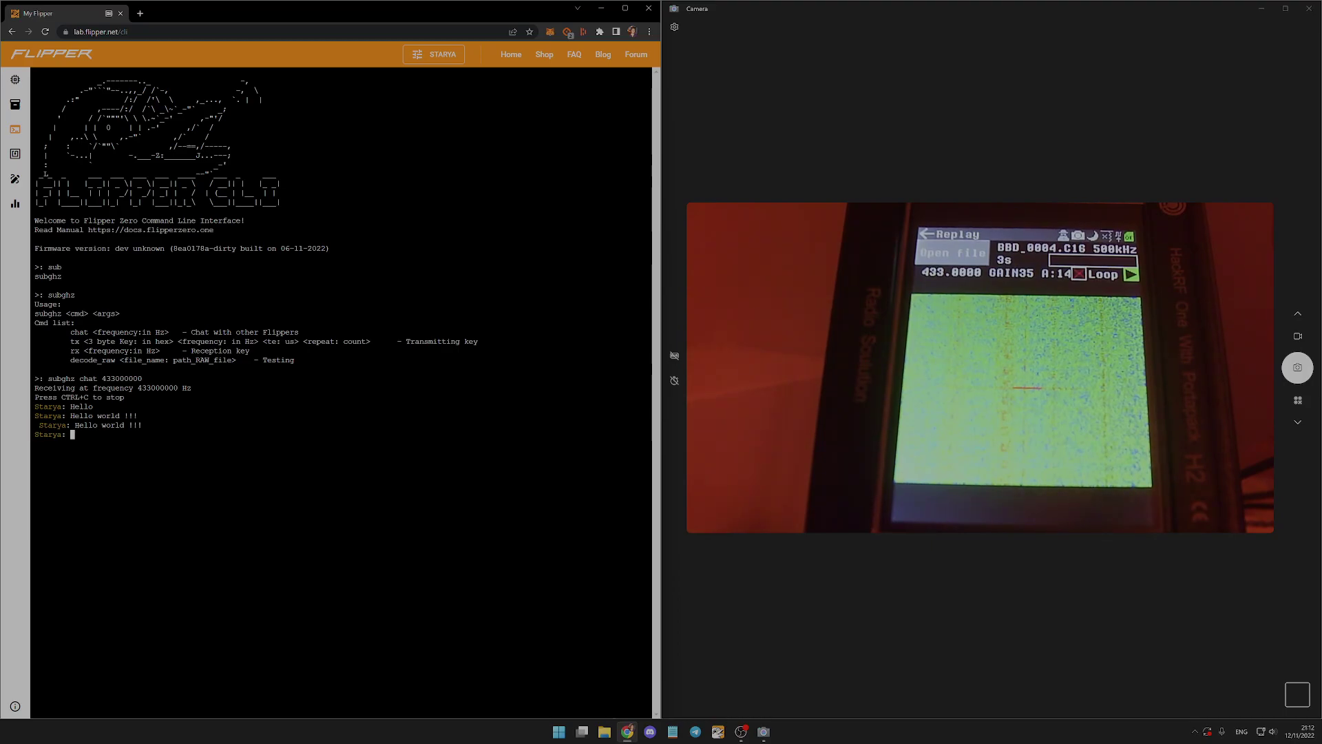
- Highlight the replayed 'Hello world !!!' lines in the chat to point them out, then clear the marks
drag(35, 425, 139, 425)
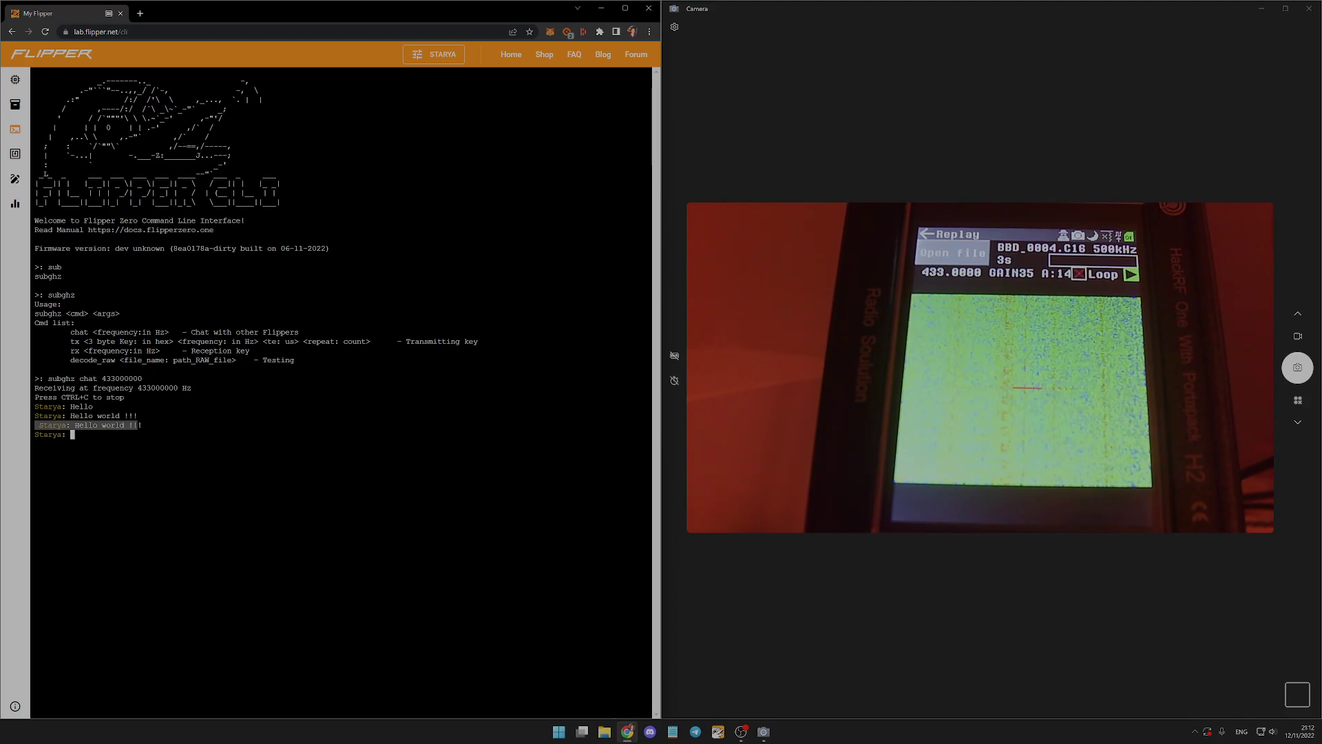
key(ctrl+c)
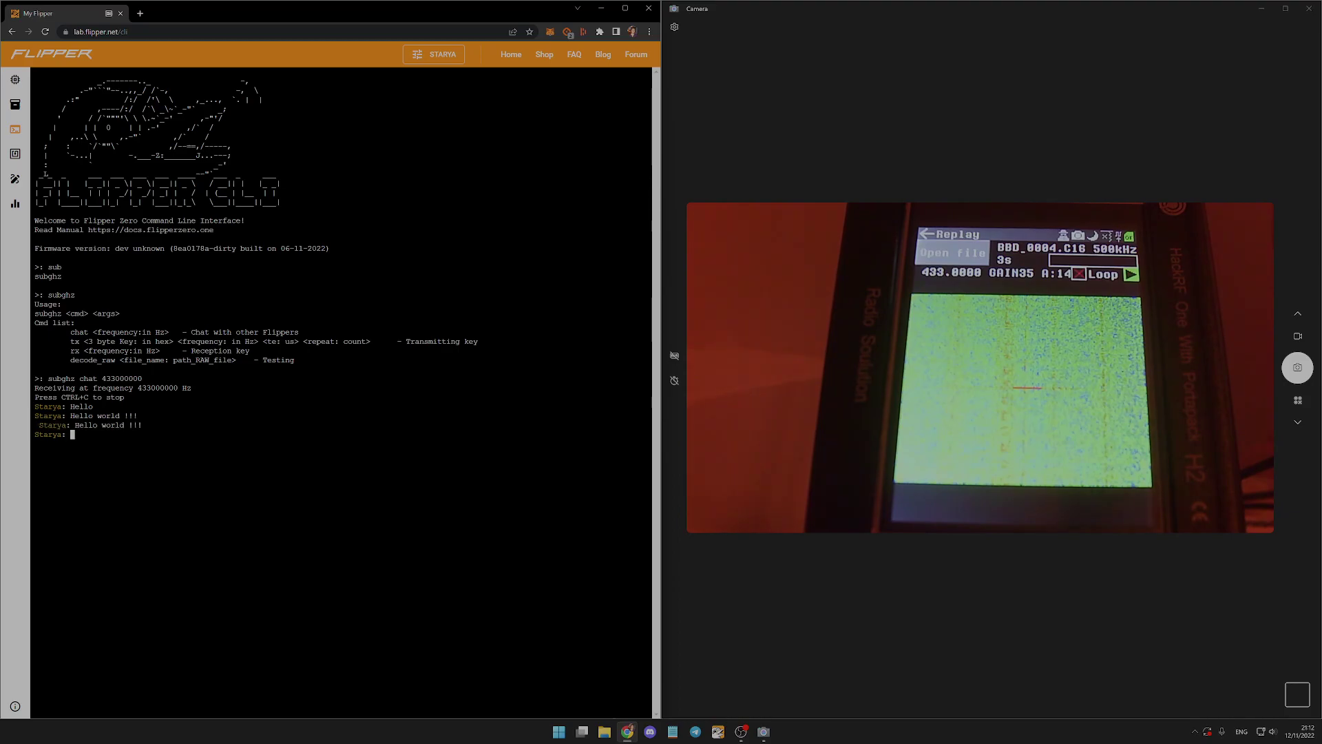
drag(34, 425, 39, 425)
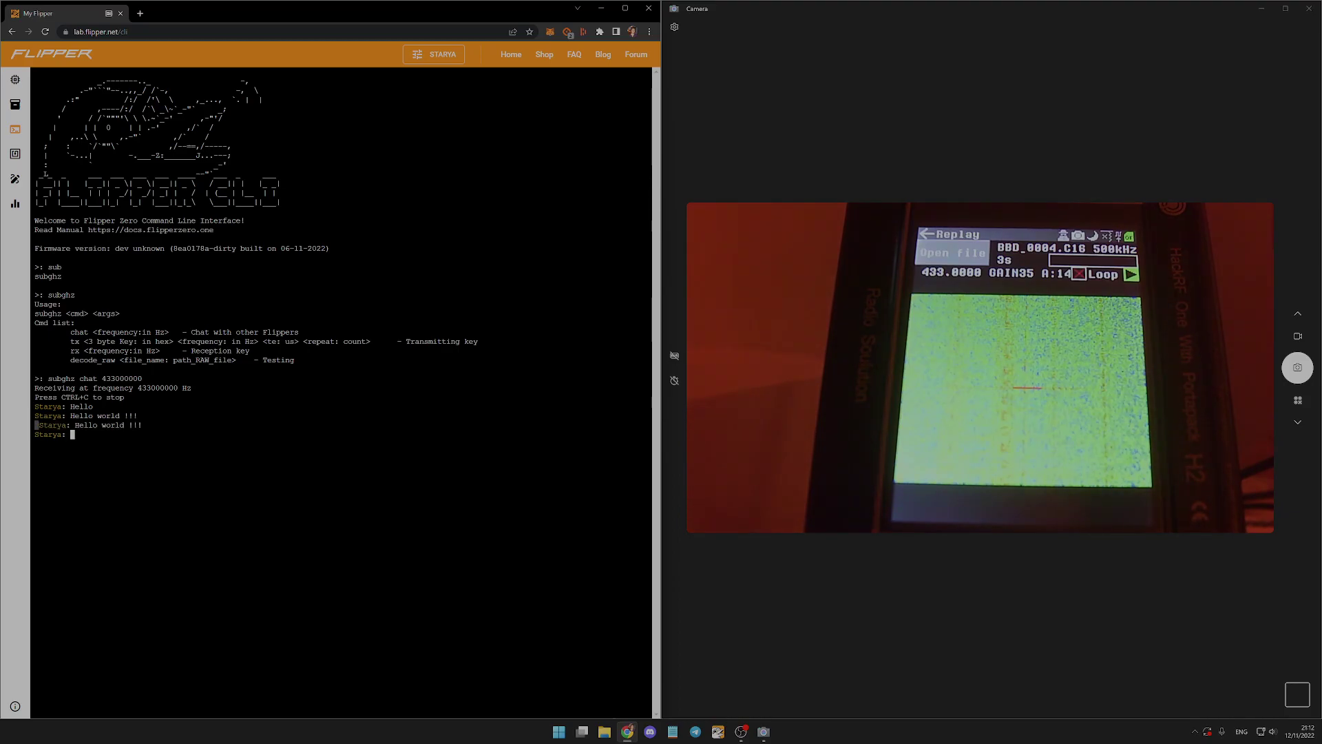
key(ctrl+c)
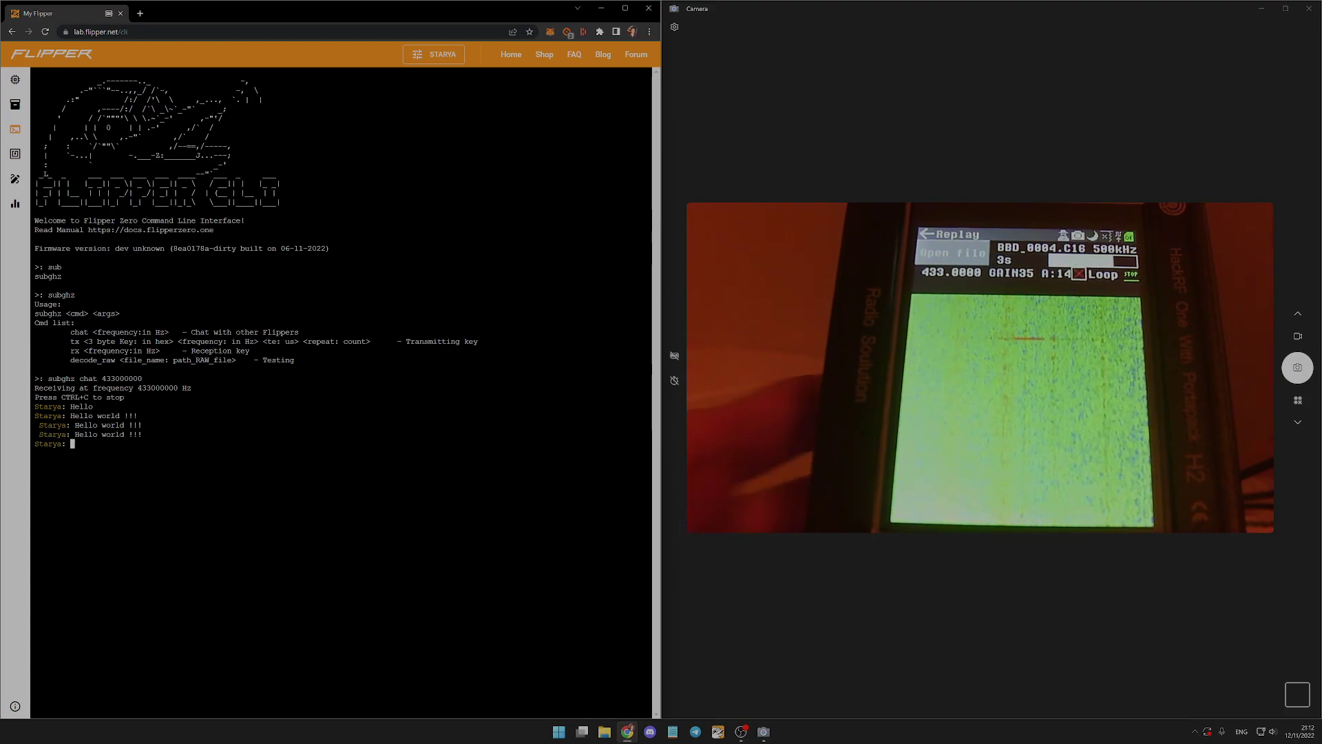
mouse_move(142, 435)
mouse_down()
mouse_move(42, 425)
mouse_move(62, 417)
mouse_move(156, 435)
mouse_up()
click(62, 416)
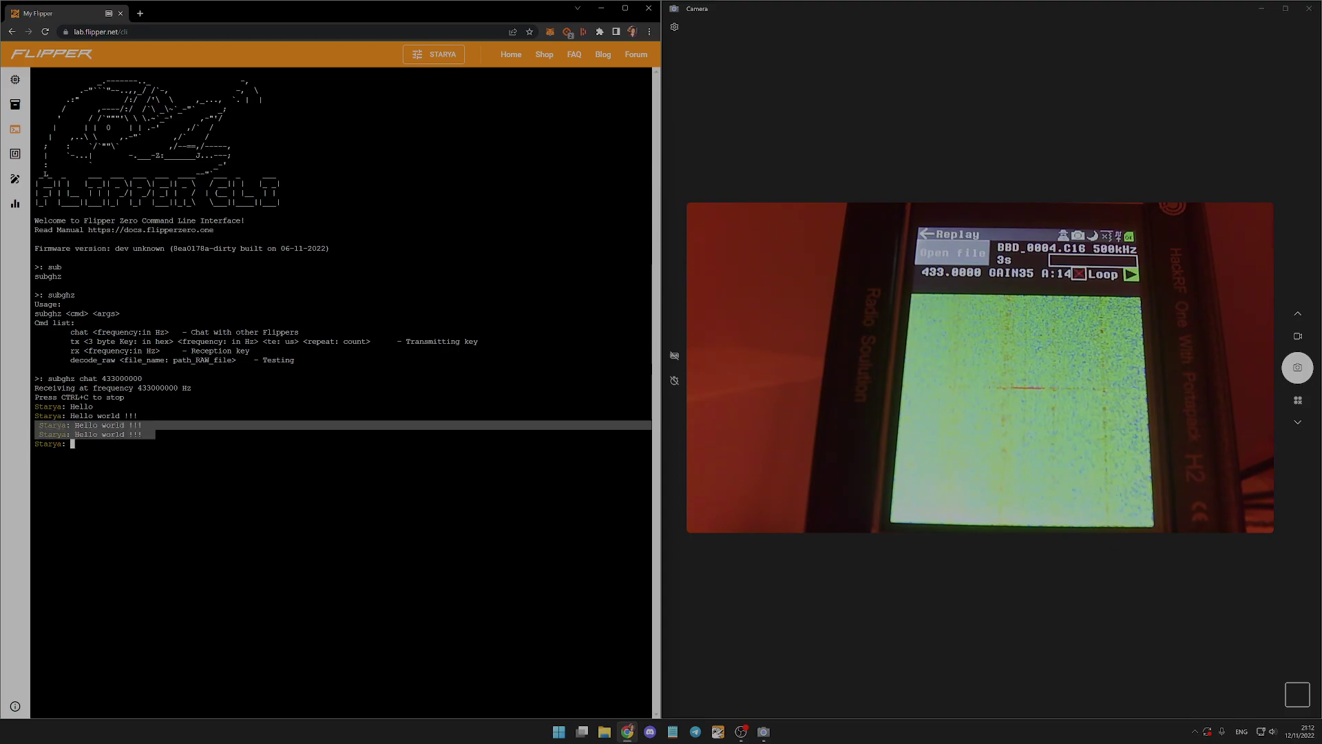